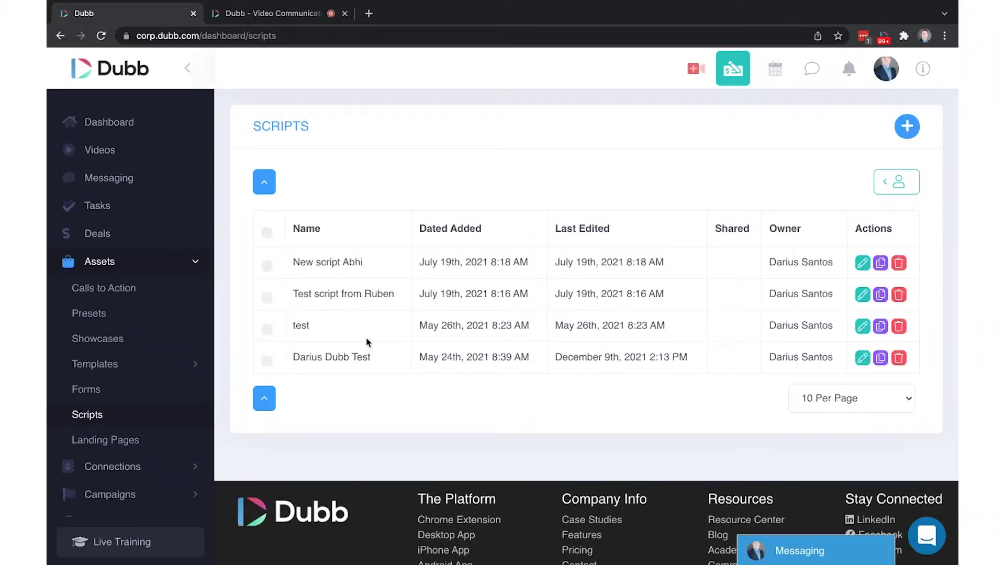
On the video page, choose 'Darius Dubb Test' as the teleprompter script and start webcam recording
{"action": "left_click", "coordinate": [281, 12]}
{"action": "left_click", "coordinate": [435, 69]}
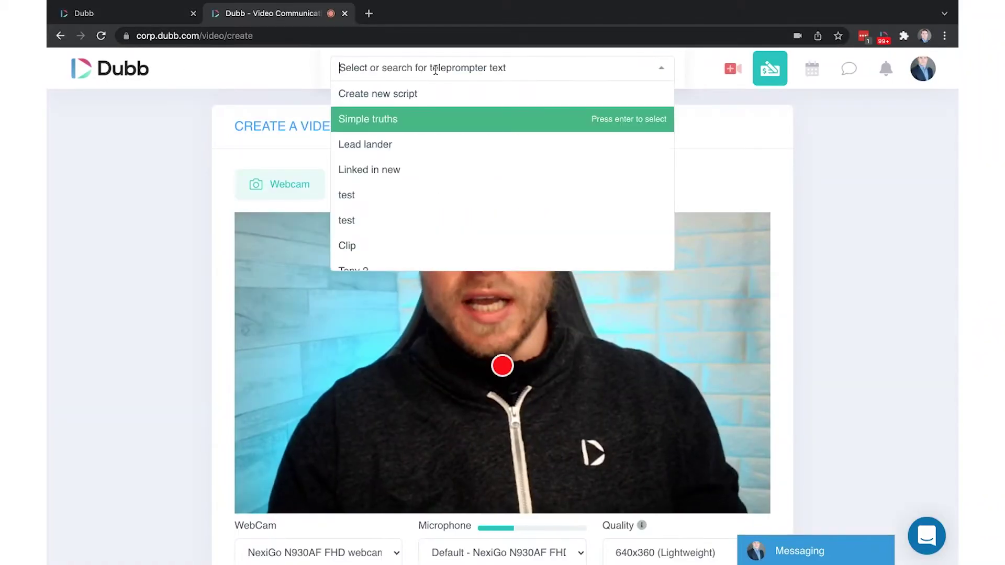
{"action": "type", "text": "dar"}
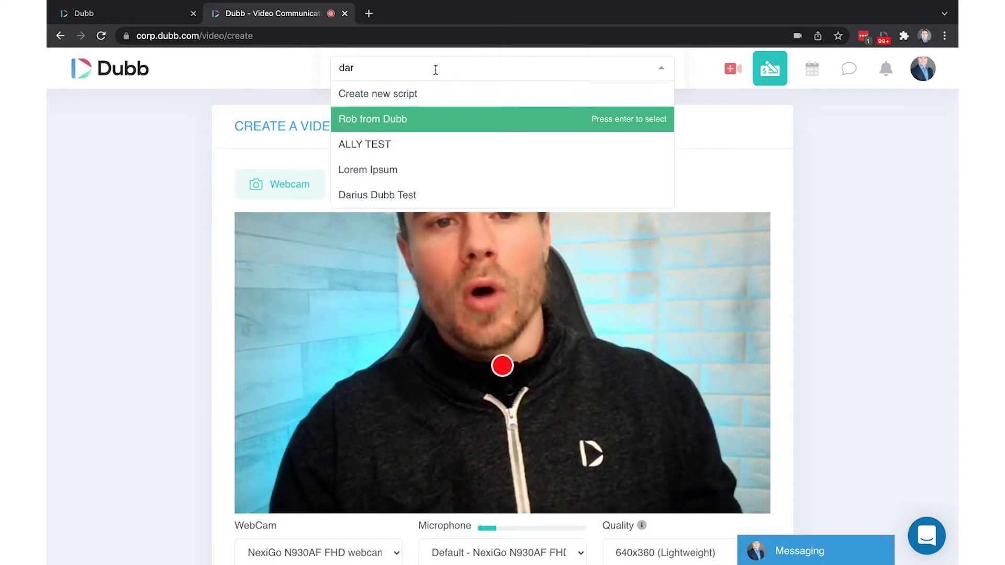
{"action": "left_click", "coordinate": [430, 194]}
{"action": "scroll", "coordinate": [479, 282], "scroll_direction": "down", "scroll_amount": 2}
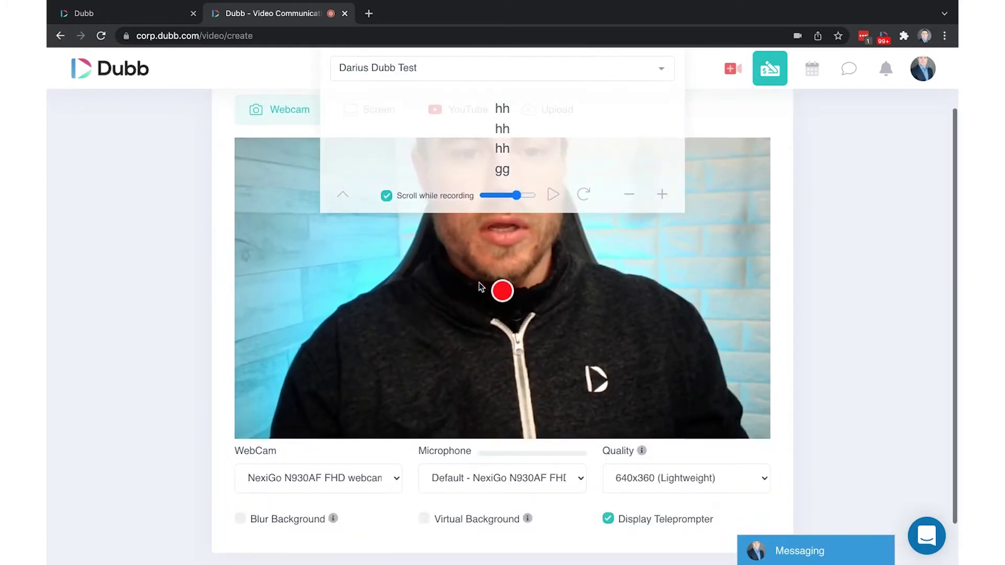
{"action": "left_click", "coordinate": [502, 290]}
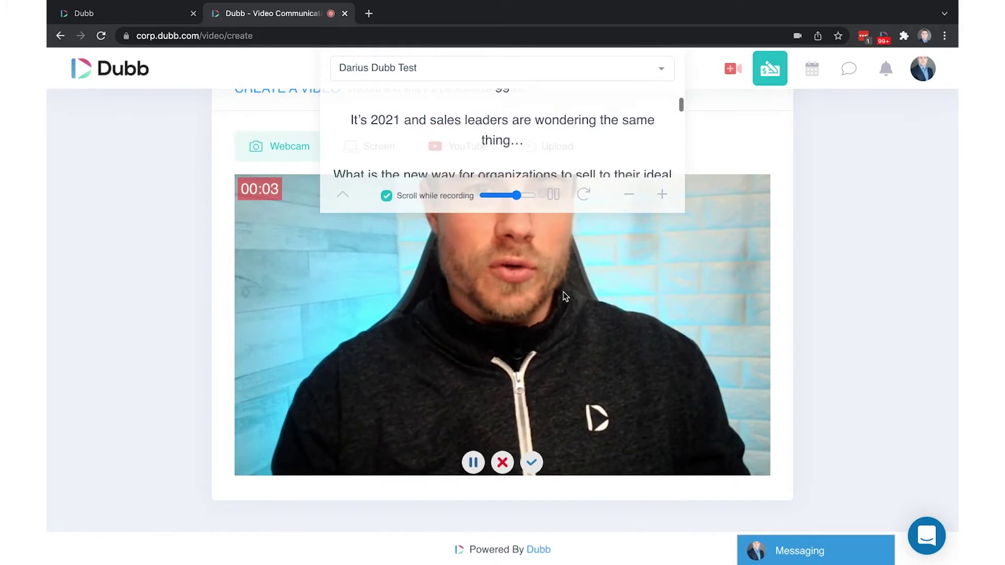
Add a new script from the Scripts dashboard with body 'Test', blank line, 'Test', name left blank
{"action": "left_click", "coordinate": [143, 17]}
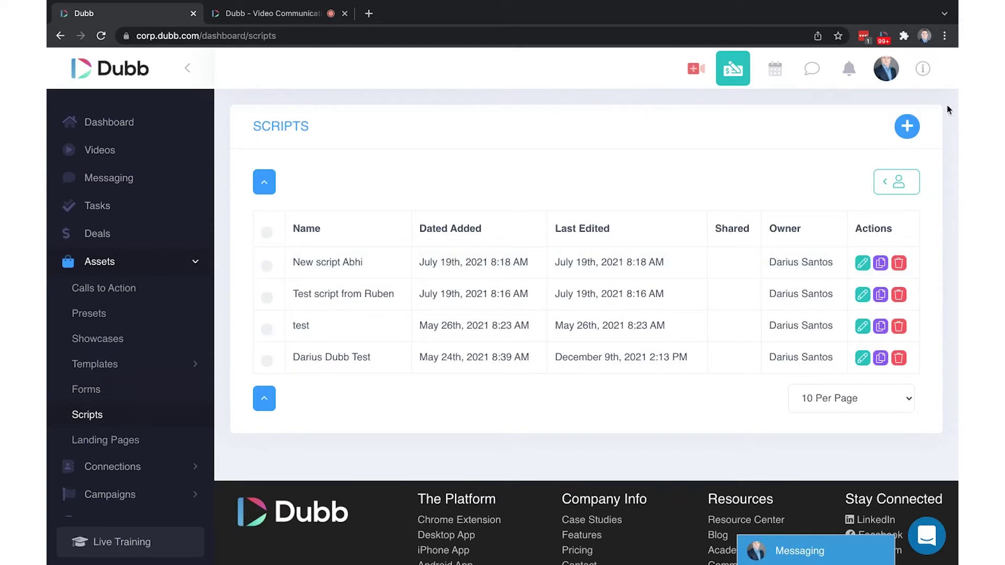
{"action": "left_click", "coordinate": [906, 126]}
{"action": "left_click", "coordinate": [458, 220]}
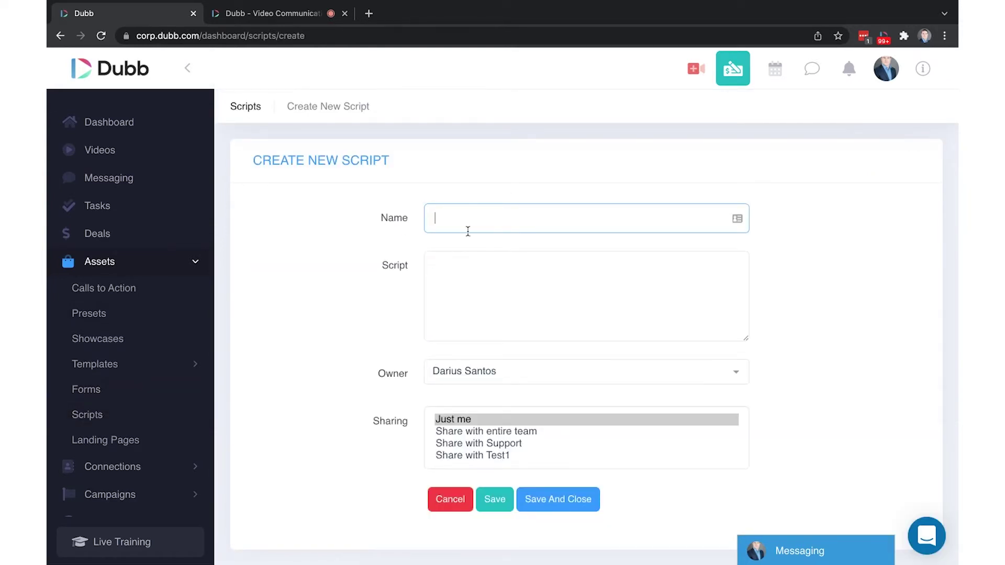
{"action": "left_click", "coordinate": [445, 266]}
{"action": "type", "text": "Test"}
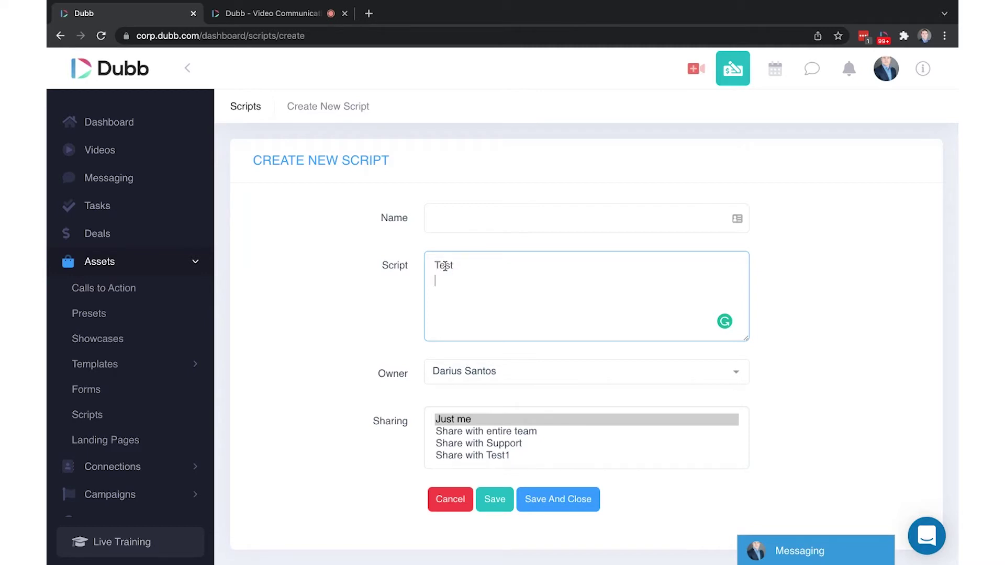
{"action": "key", "text": "Return"}
{"action": "type", "text": "Test"}
{"action": "left_click", "coordinate": [271, 14]}
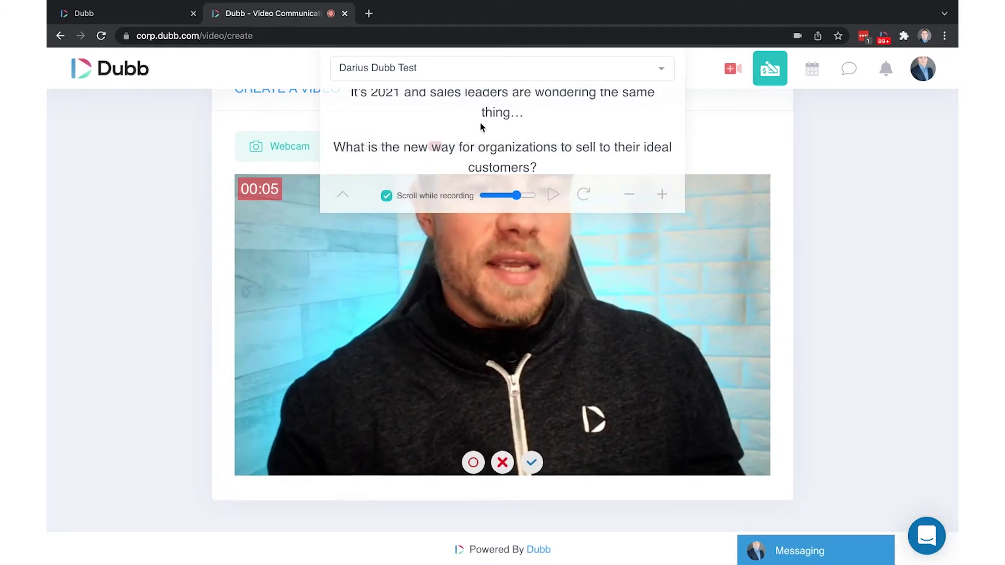
{"action": "scroll", "coordinate": [481, 128], "scroll_direction": "up", "scroll_amount": 2}
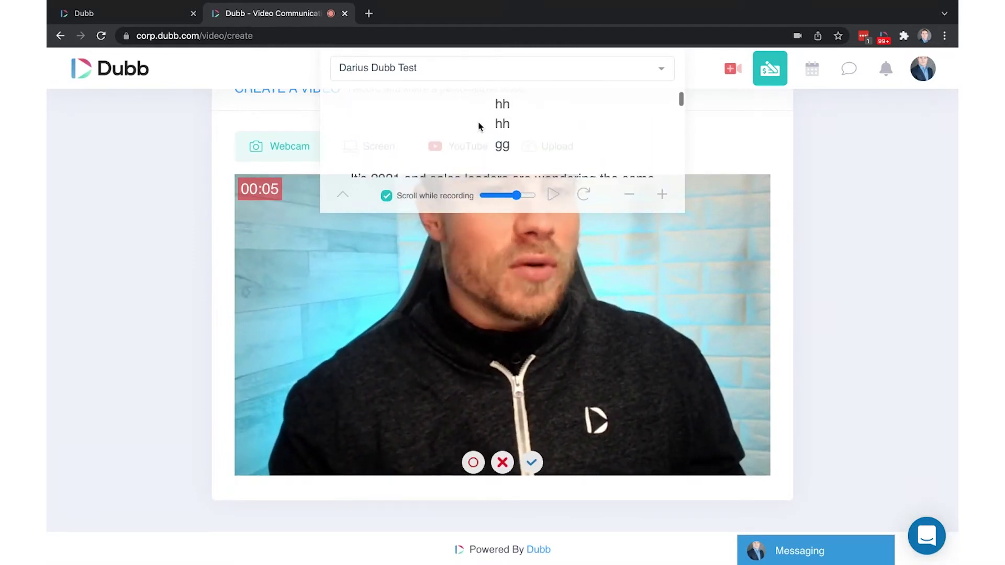
{"action": "left_click", "coordinate": [144, 20]}
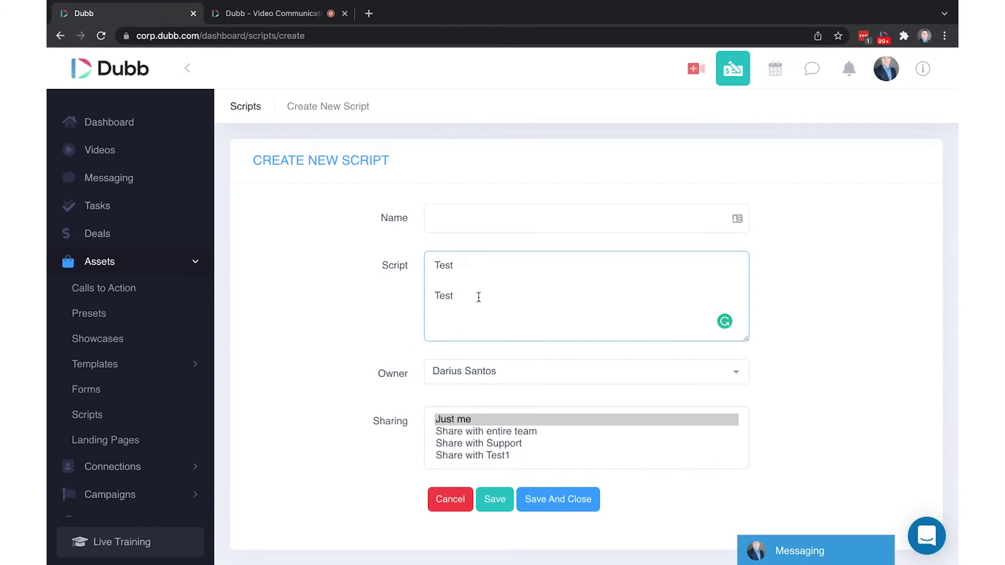
{"action": "scroll", "coordinate": [456, 304], "scroll_direction": "down", "scroll_amount": 2}
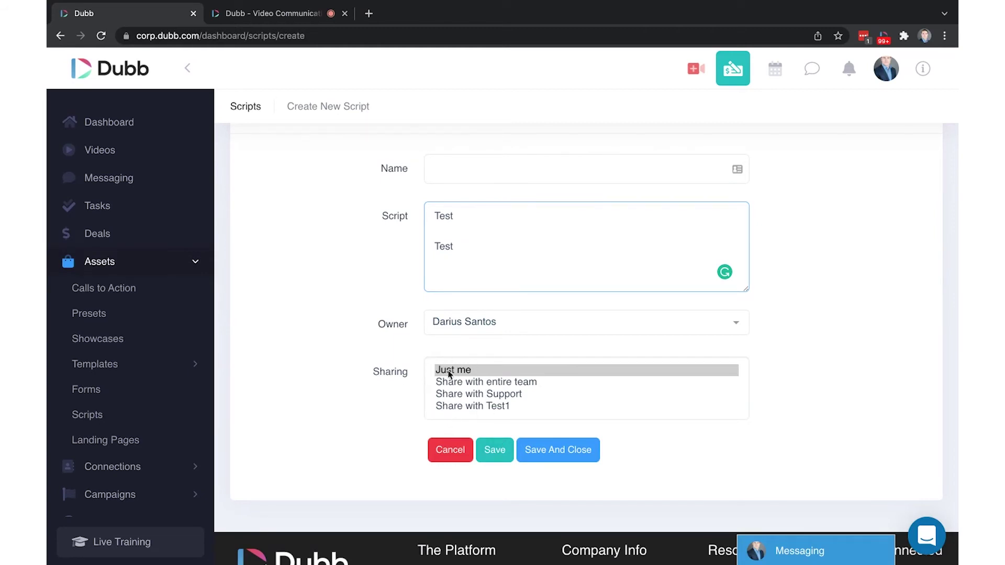
{"action": "scroll", "coordinate": [454, 375], "scroll_direction": "up", "scroll_amount": 1}
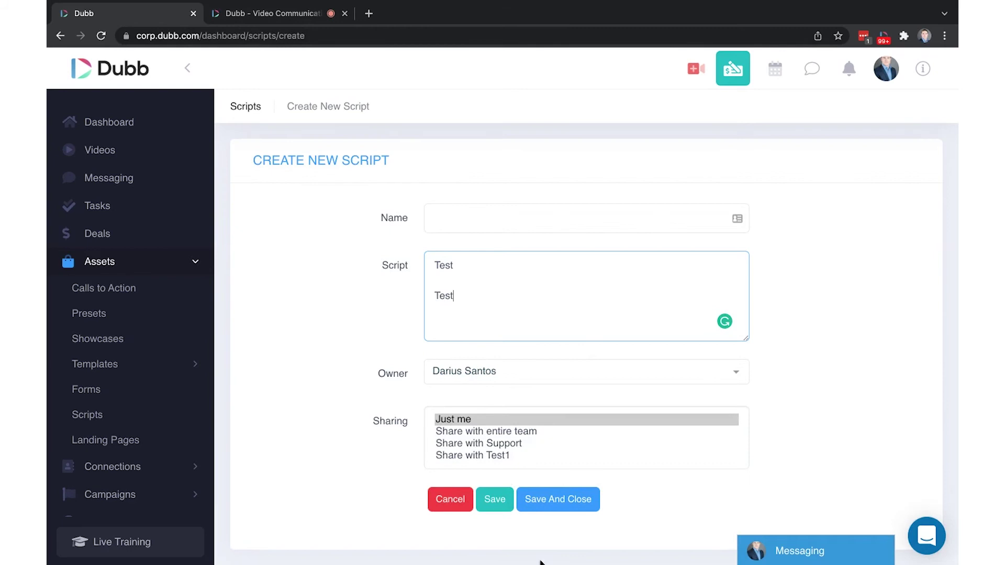
Return to the 'Dubb - Video Communication' page and resume recording so the teleprompter scrolls
{"action": "left_click", "coordinate": [253, 13]}
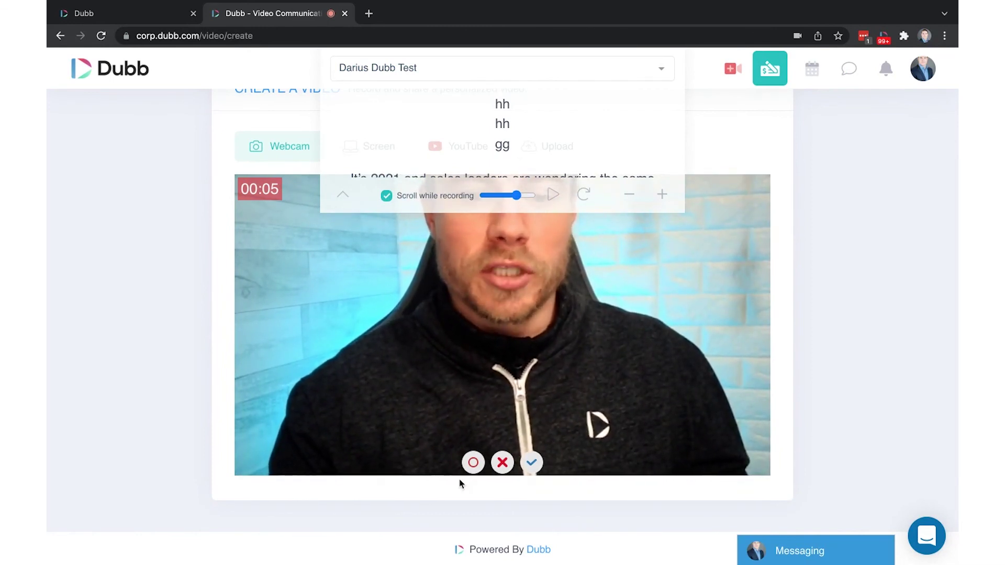
{"action": "left_click", "coordinate": [473, 462]}
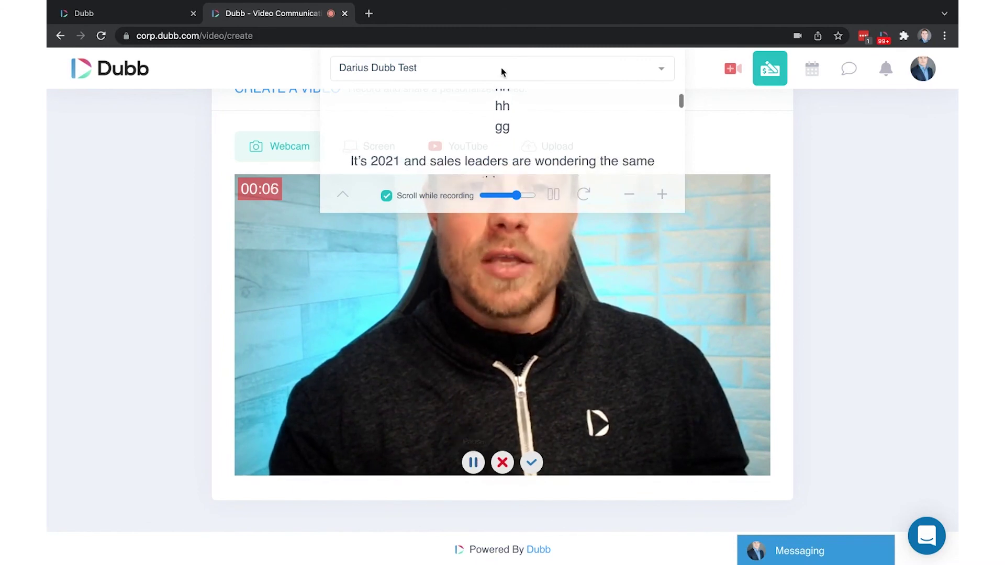